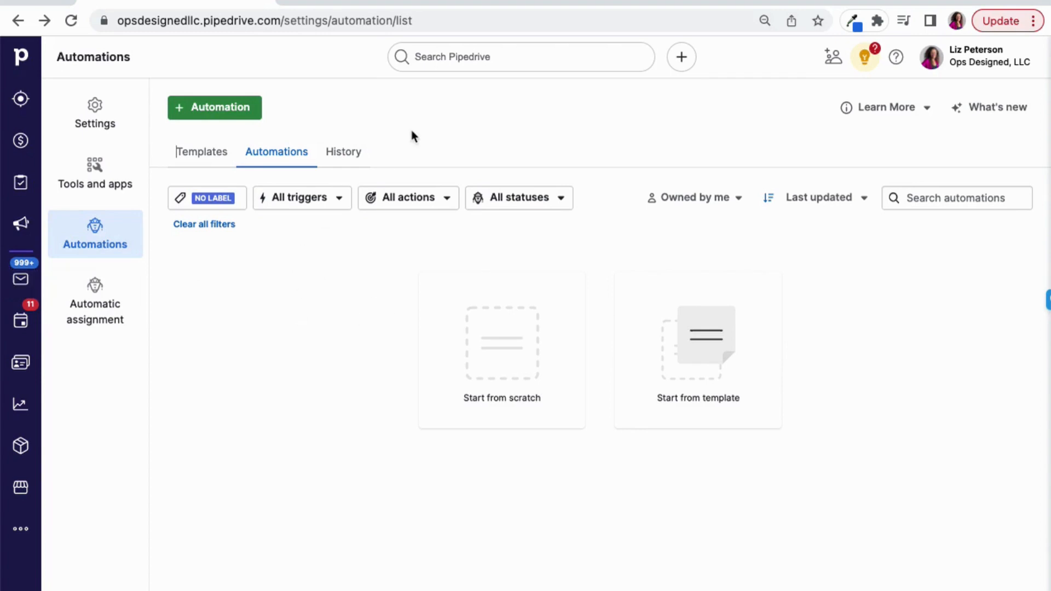
Create a new automation and set its trigger to Deal updated
click(20, 529)
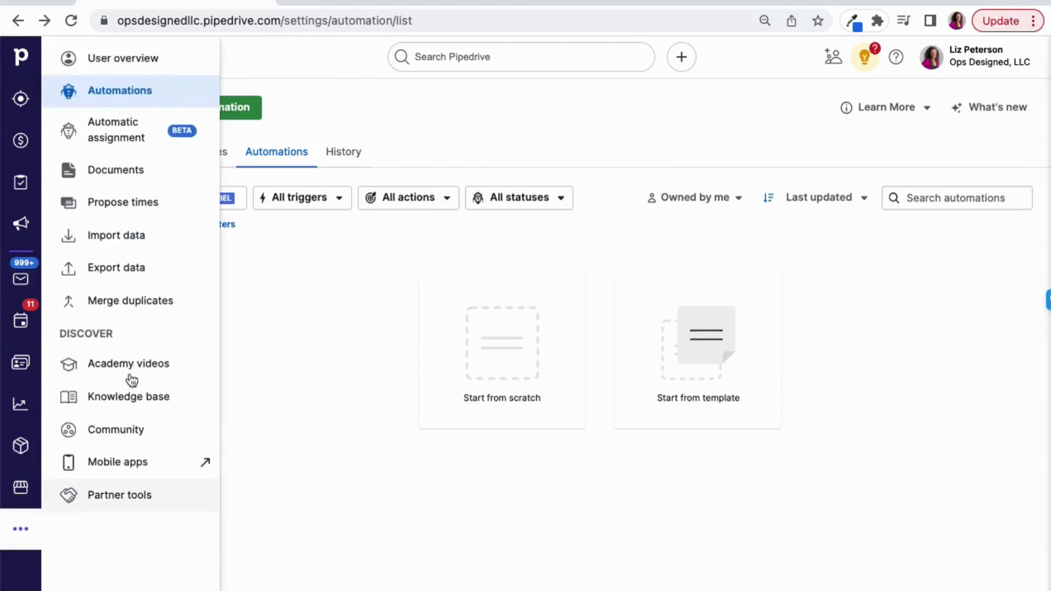
click(375, 103)
click(229, 111)
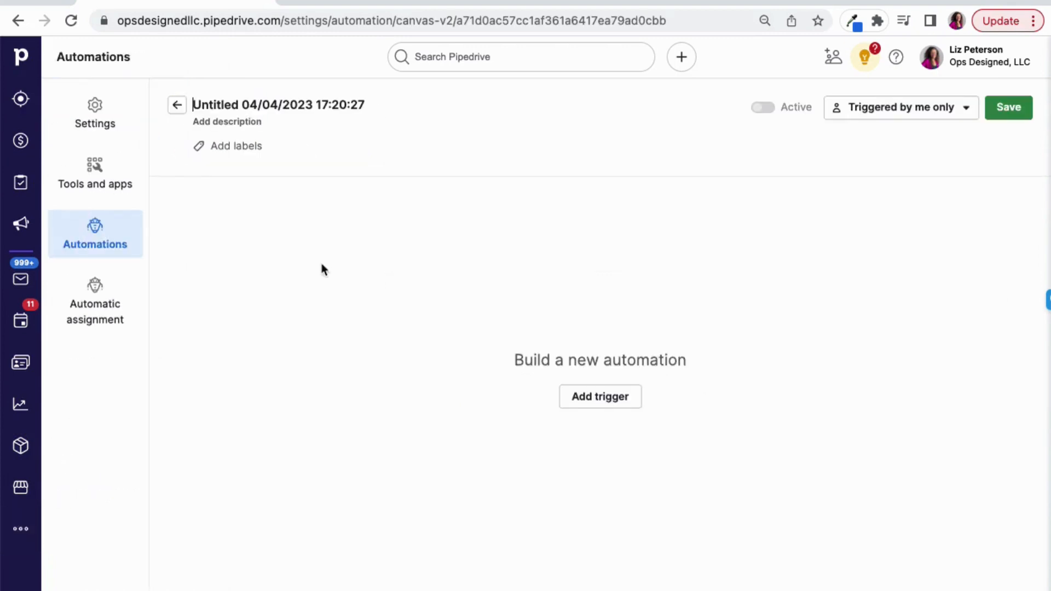
click(598, 397)
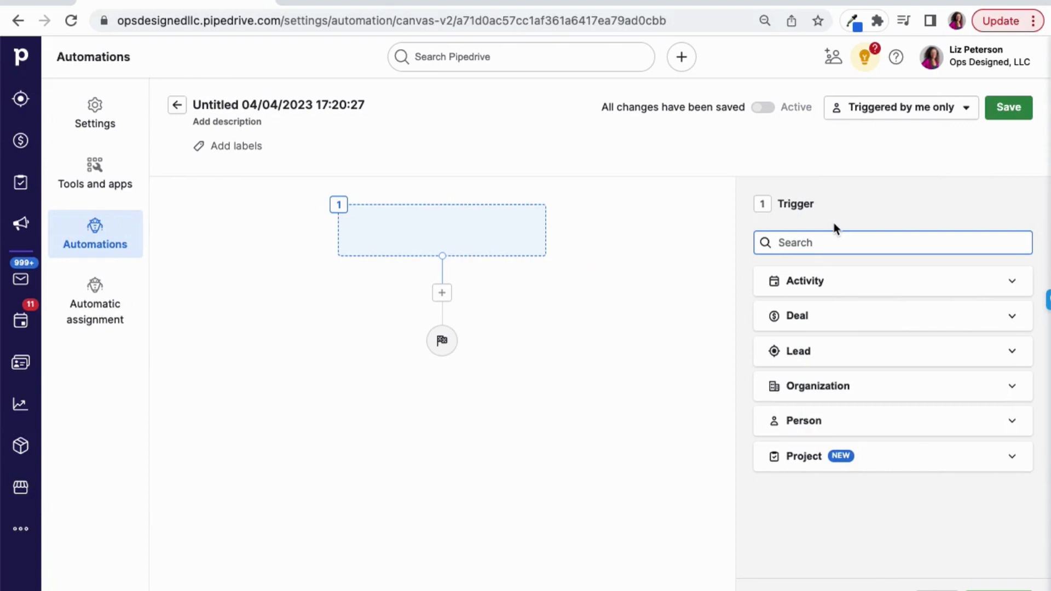
click(823, 323)
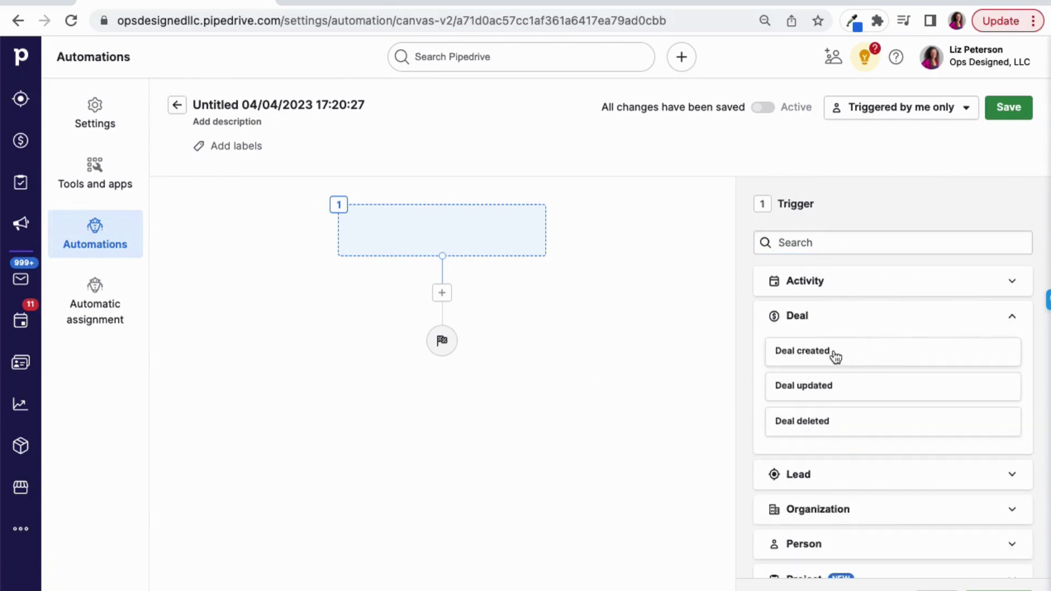
click(835, 388)
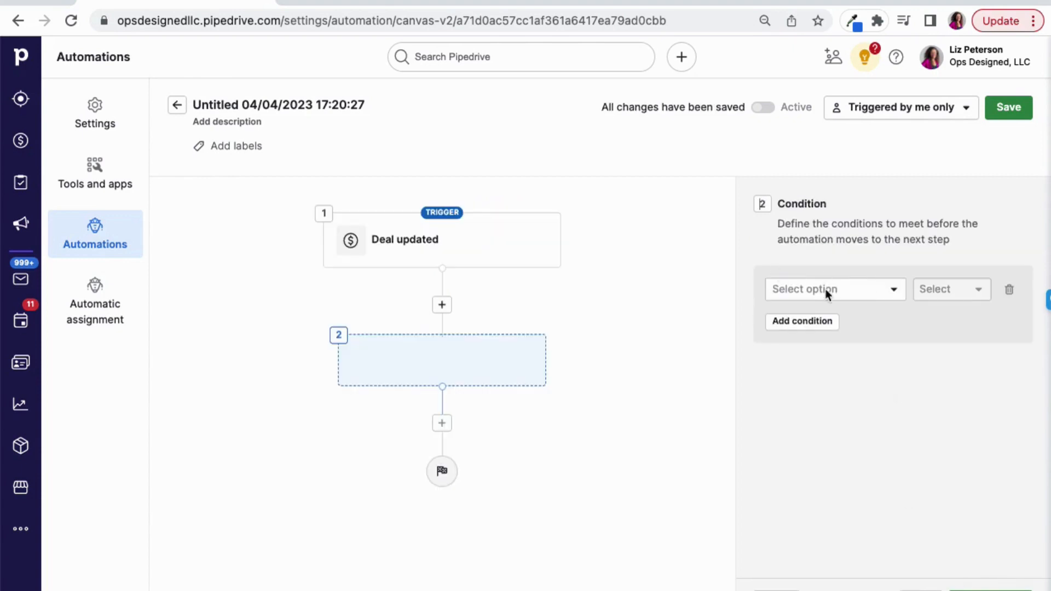
Define and apply the automation's condition so that the deal filter matches All lost deals
click(826, 292)
click(829, 398)
click(947, 289)
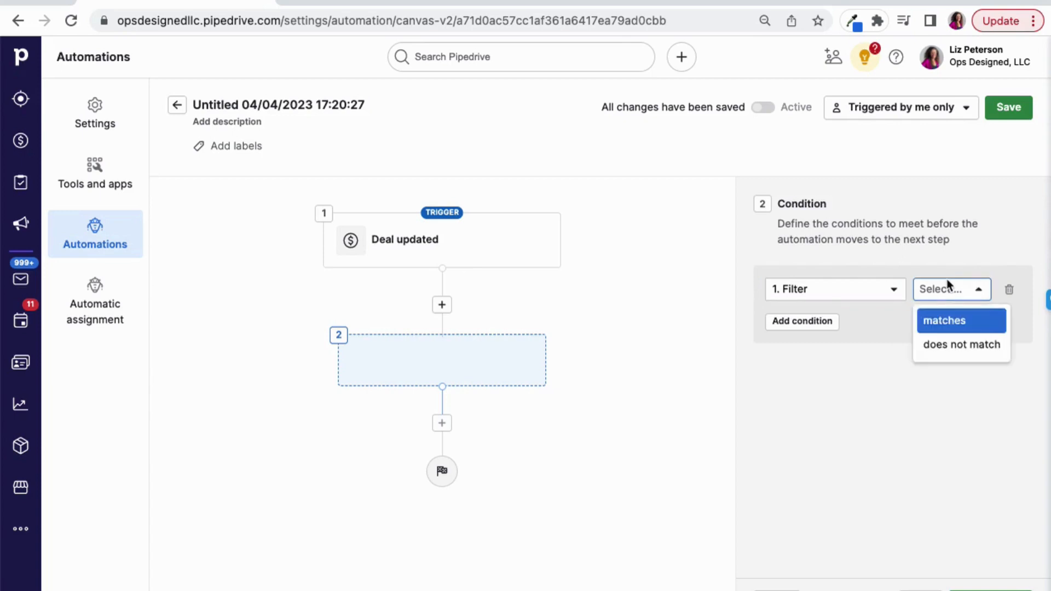
click(948, 322)
click(852, 325)
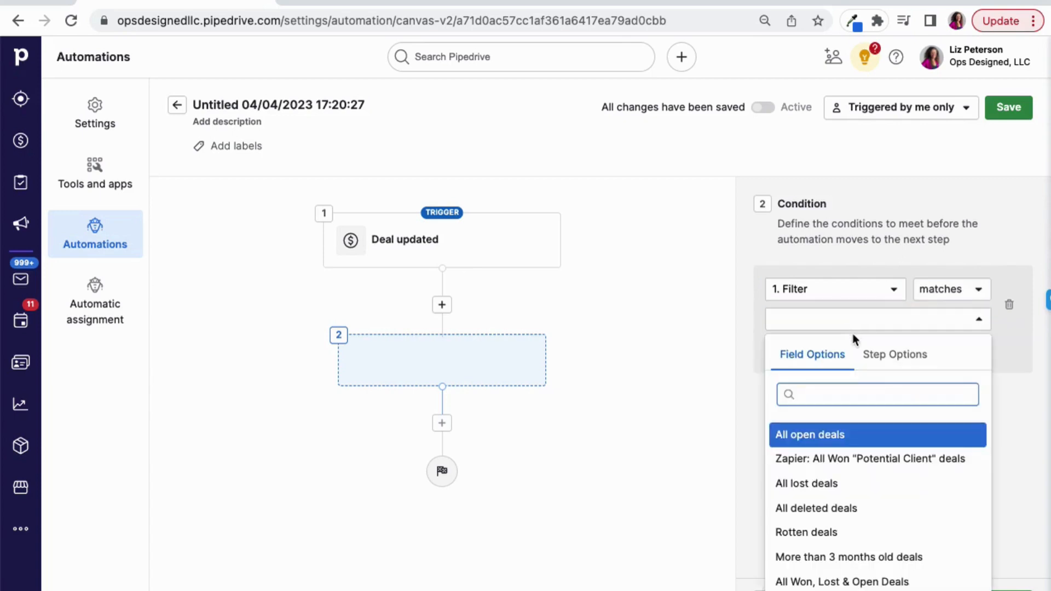
click(866, 499)
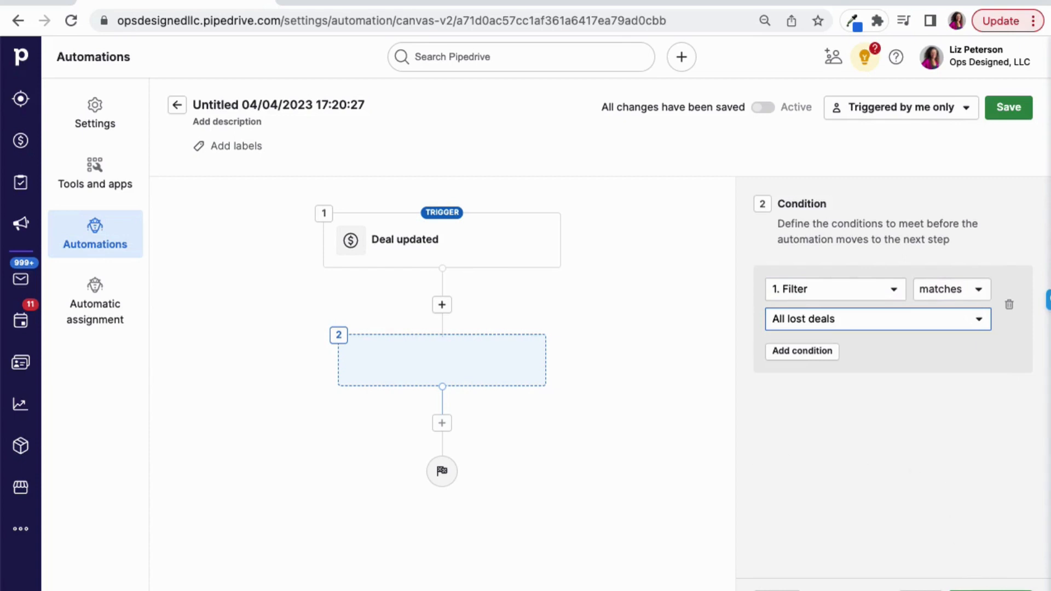
click(991, 590)
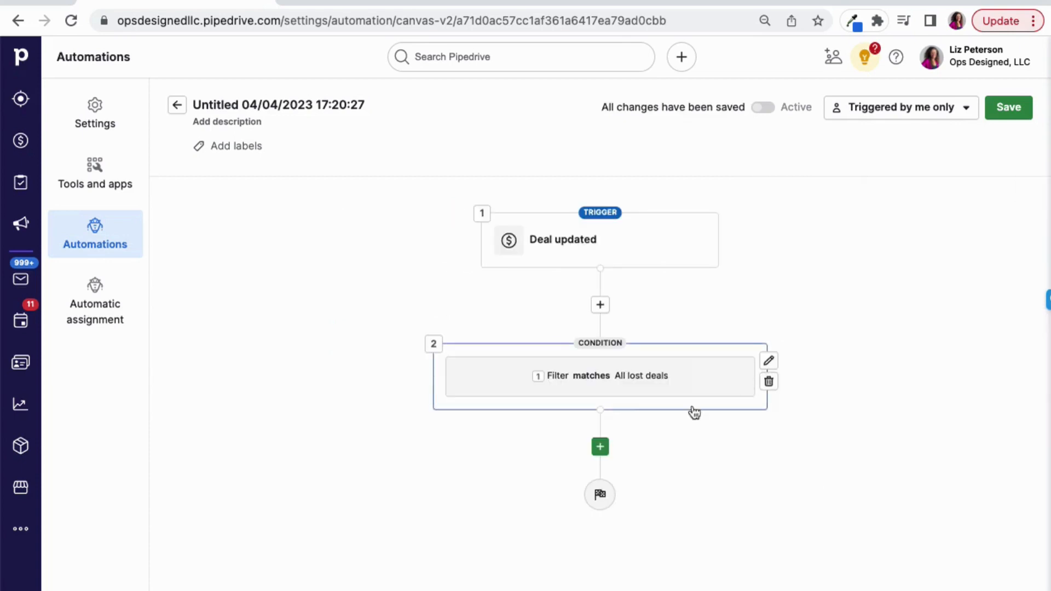
Add an action step after the condition and choose Send email using template as the action
click(600, 447)
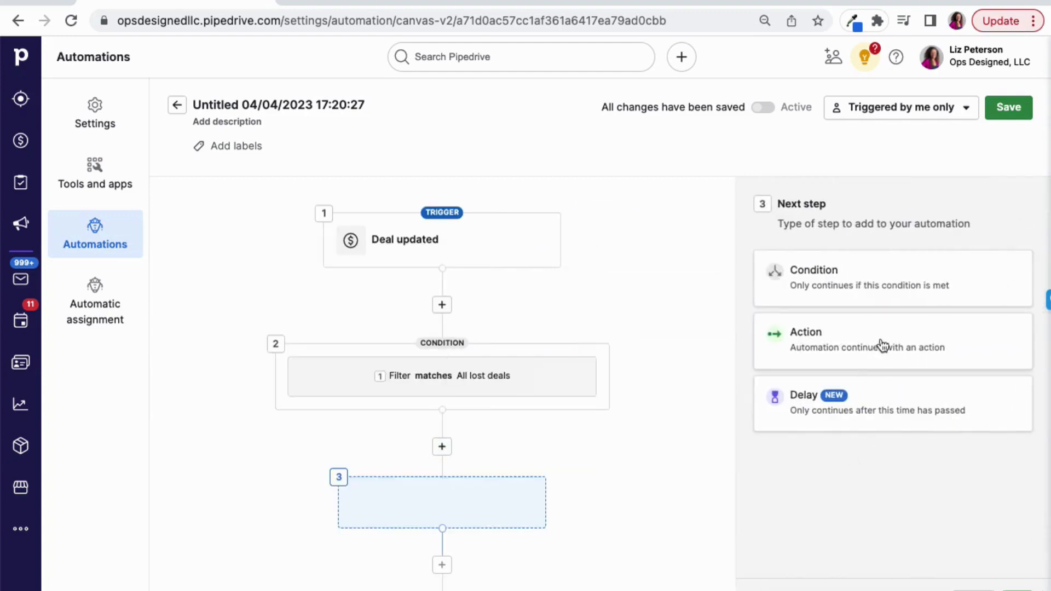
click(910, 351)
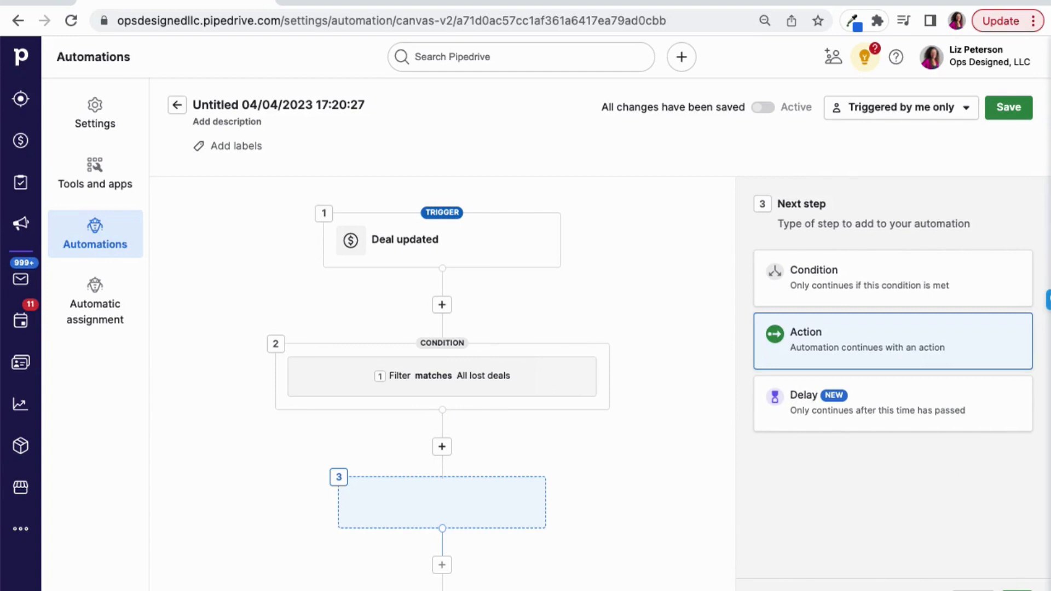
scroll(939, 349, down, 2)
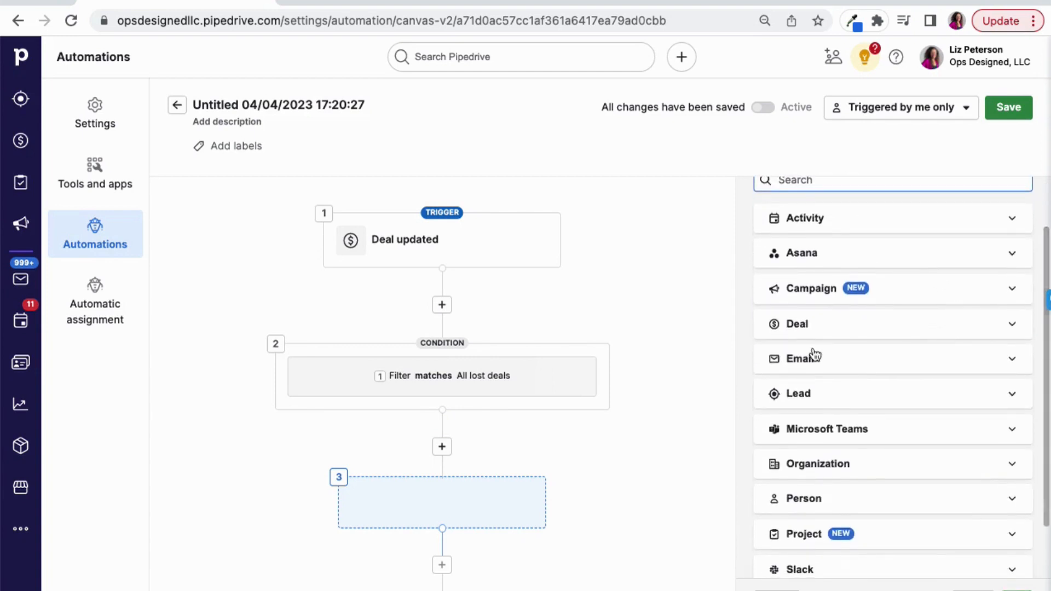
click(823, 292)
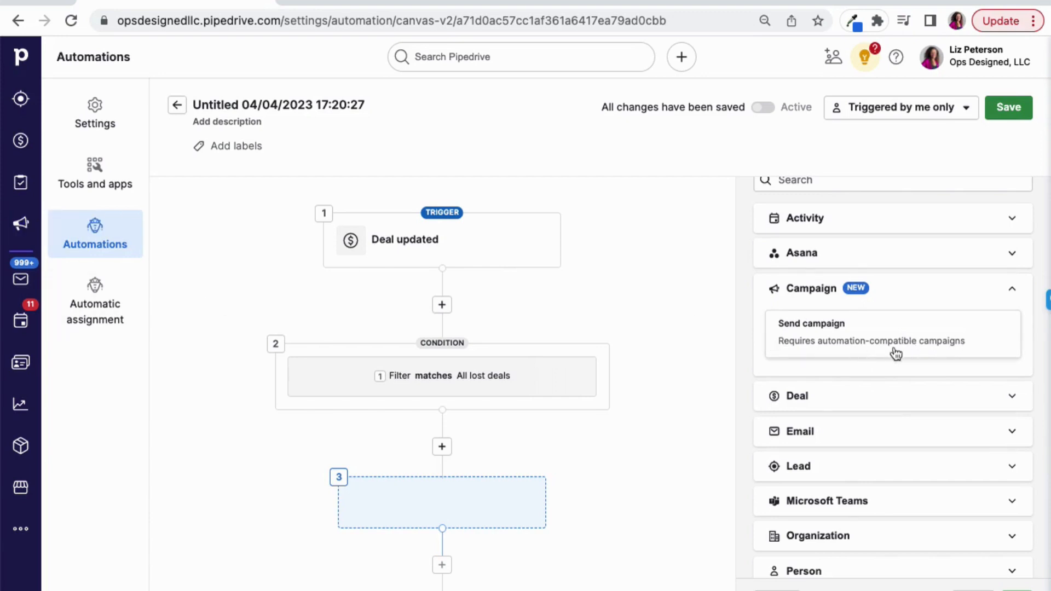
scroll(896, 354, down, 1)
click(860, 425)
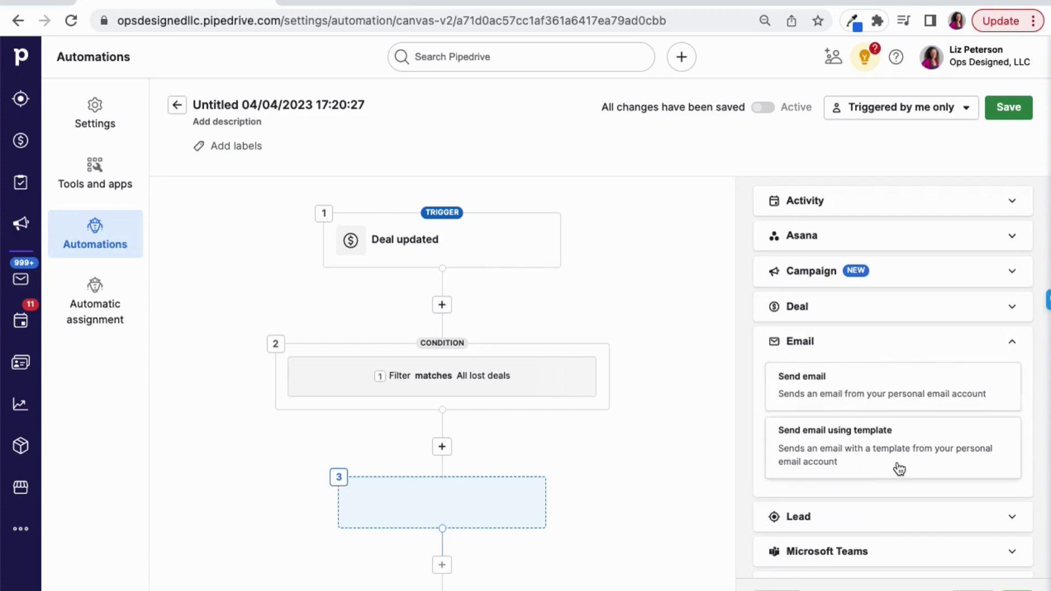
click(862, 459)
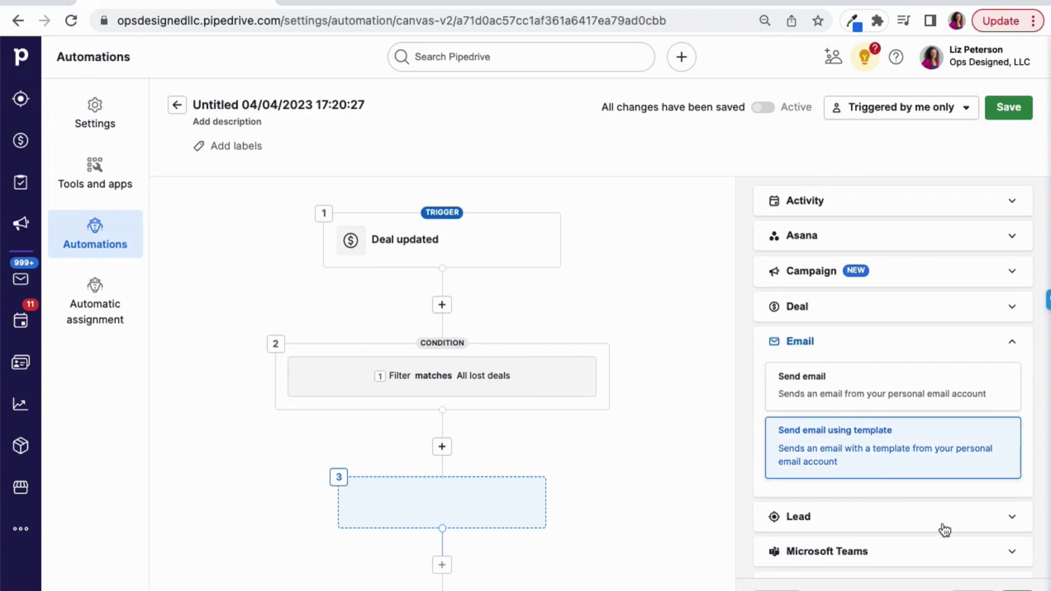
Include the Email template deal, Use email signature, Track email opening and Track link opening fields in the email action
scroll(892, 372, down, 1)
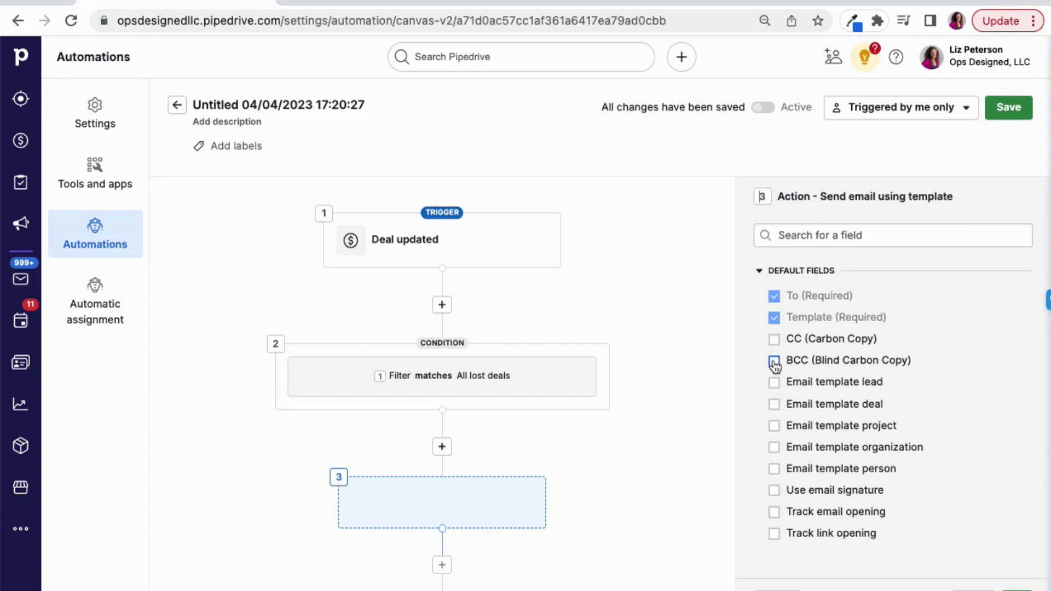
click(775, 408)
click(774, 490)
click(775, 512)
click(775, 532)
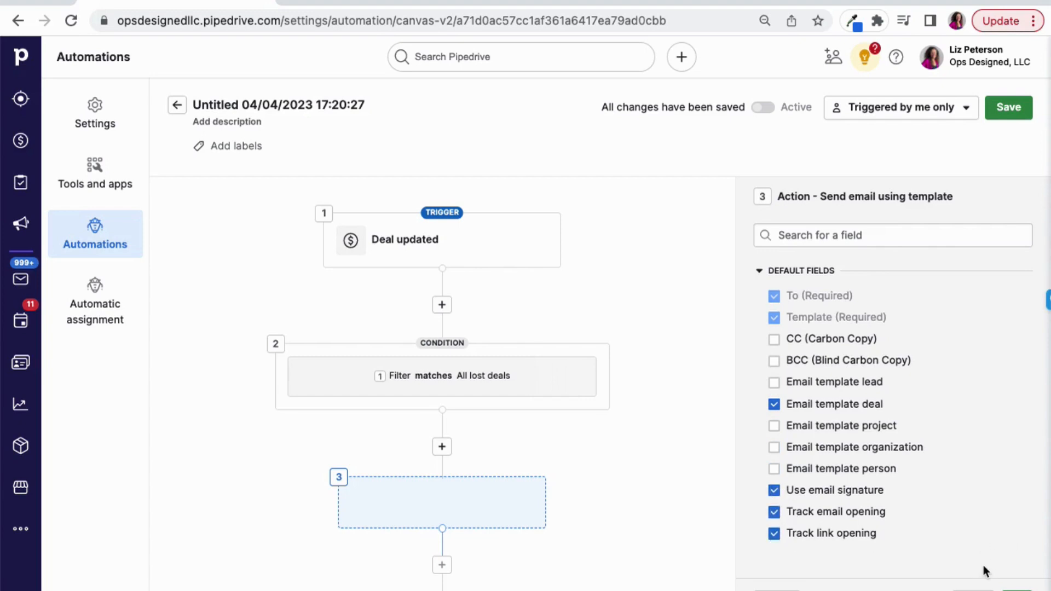
click(1008, 588)
Examine the choices offered for the email action's recipient, template and template deal fields
click(887, 273)
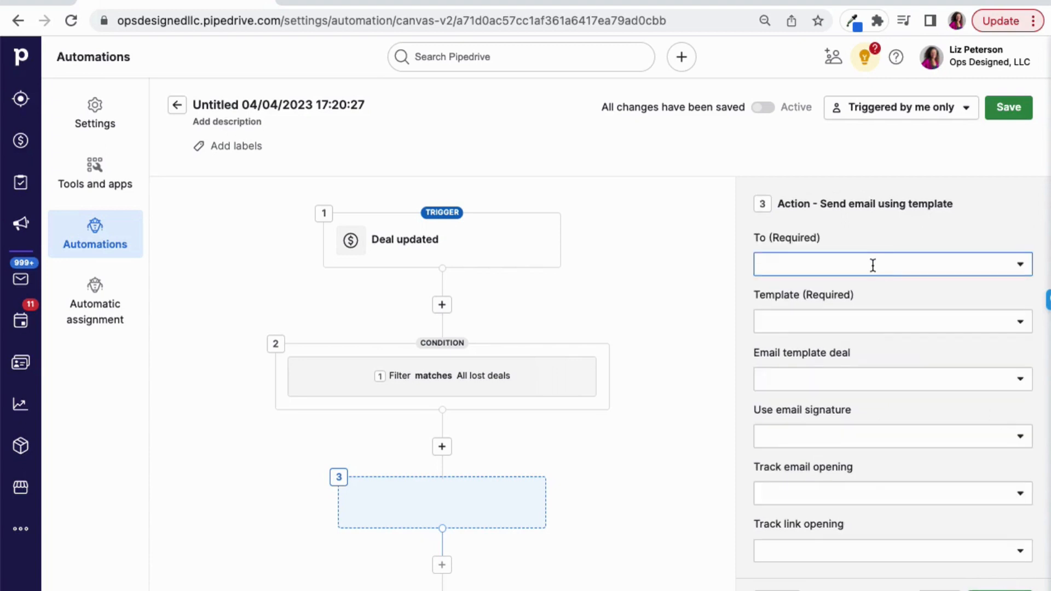
click(1020, 267)
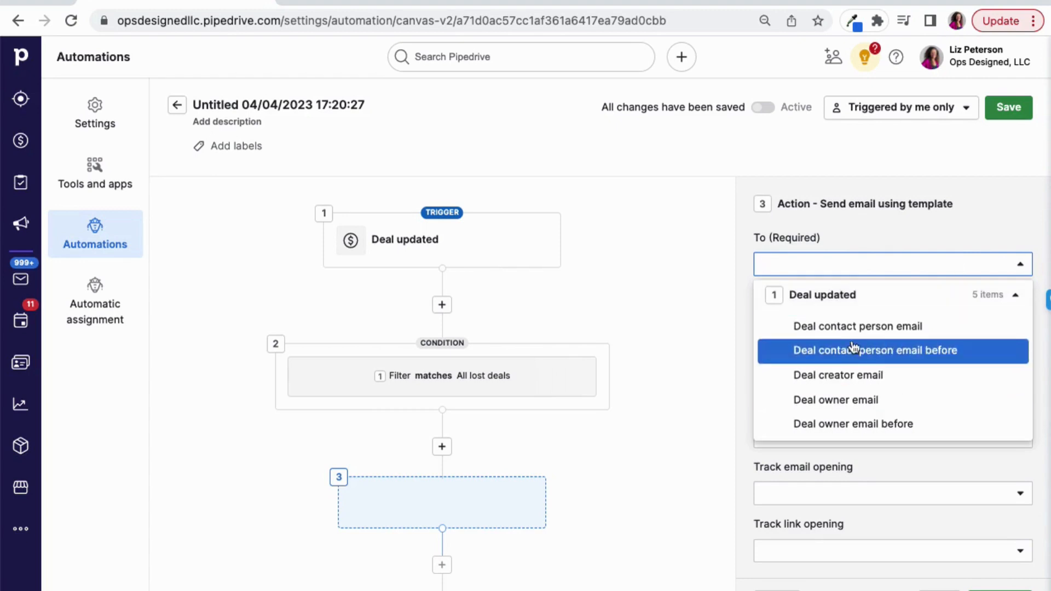
click(909, 230)
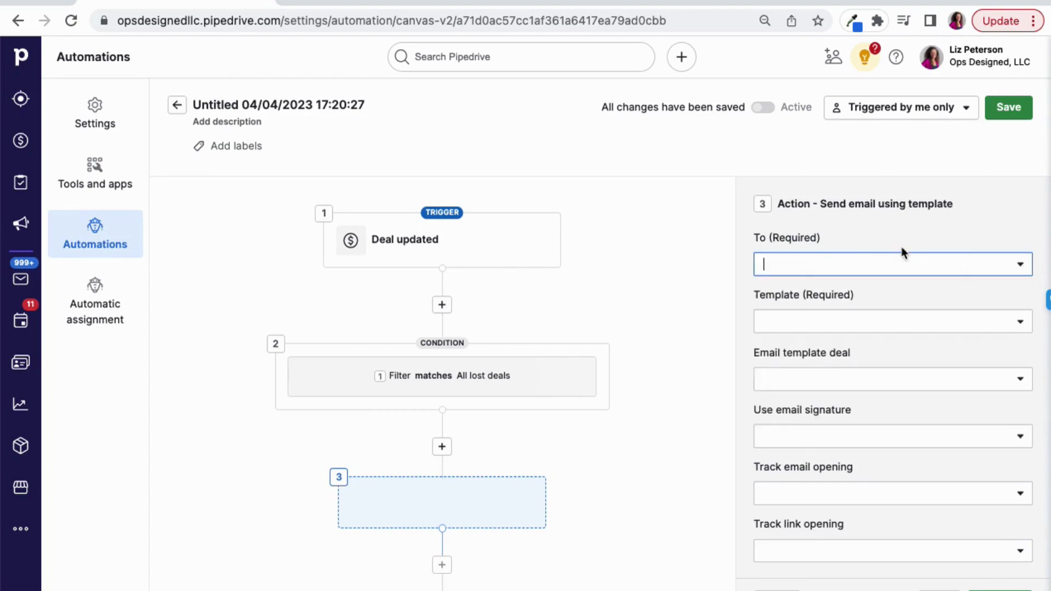
click(846, 323)
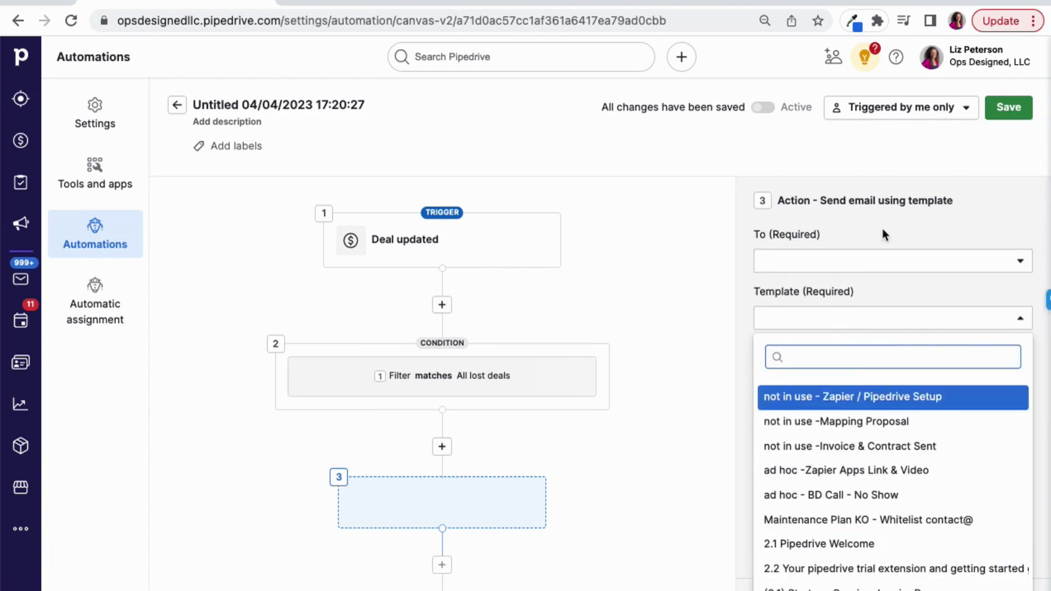
click(869, 259)
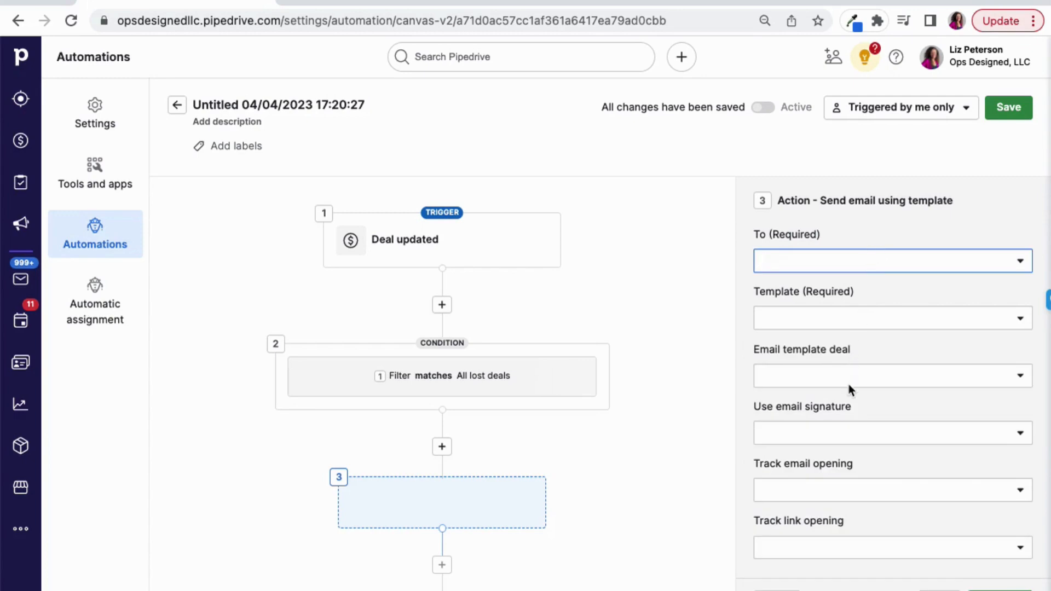
click(849, 376)
click(879, 257)
Go back through the email action's setup and discard the unfinished action step
click(777, 590)
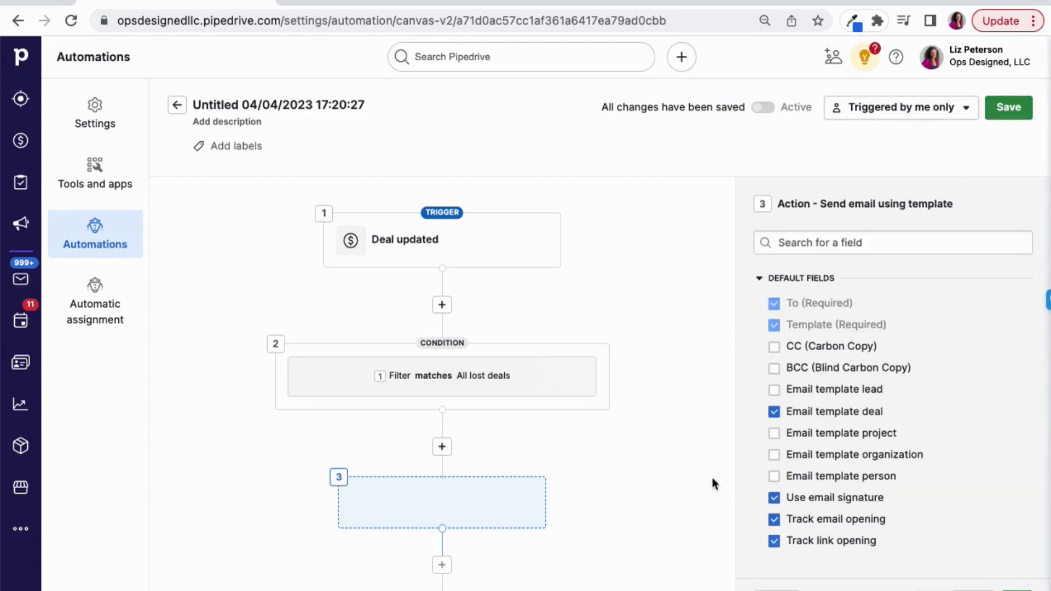
click(777, 590)
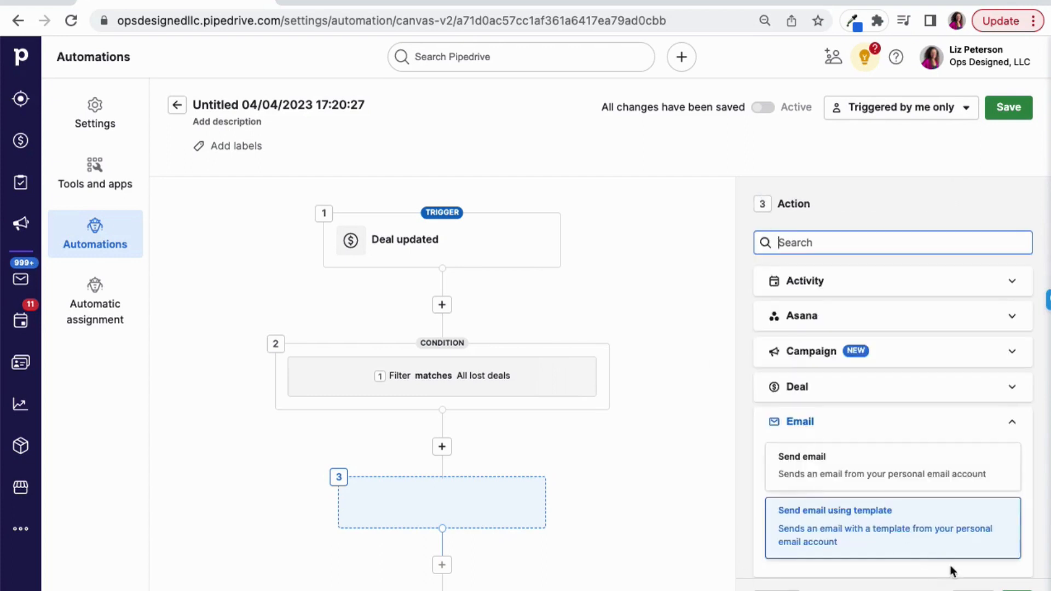
click(972, 590)
Leave the automation editor and open the list of email campaigns
mouse_move(739, 353)
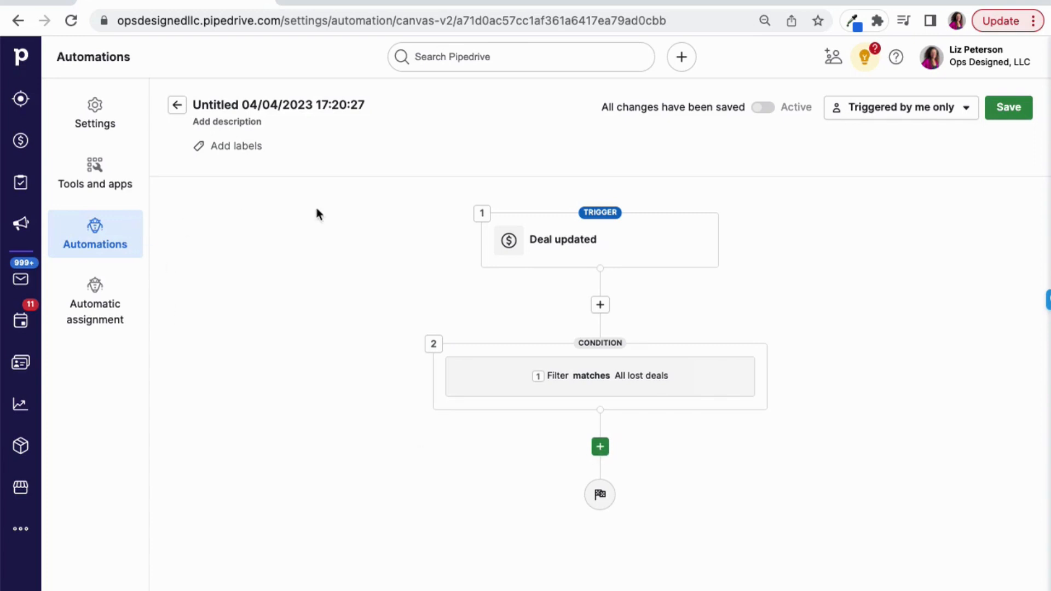
click(20, 224)
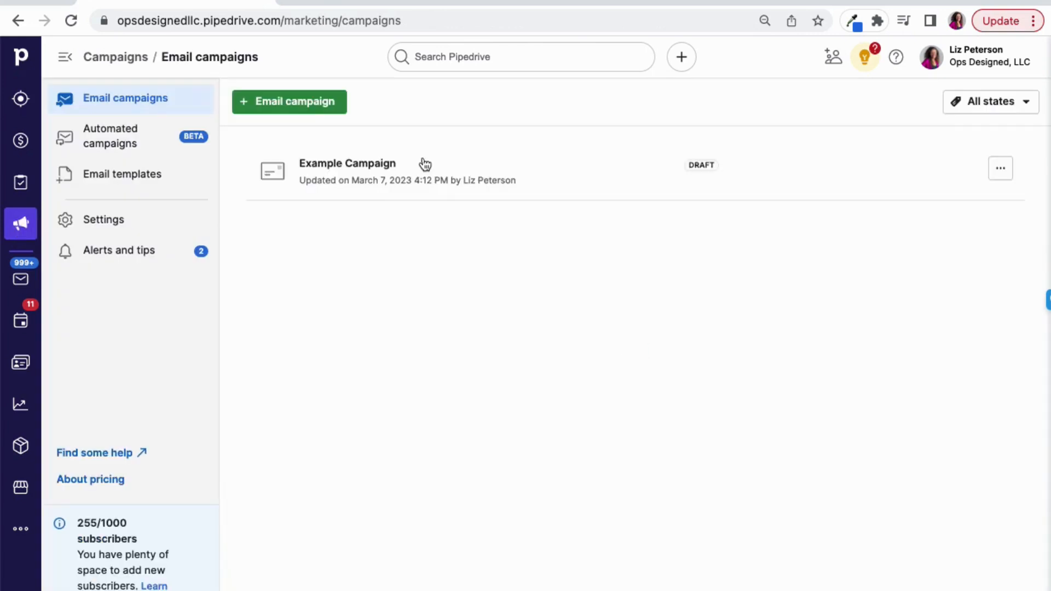